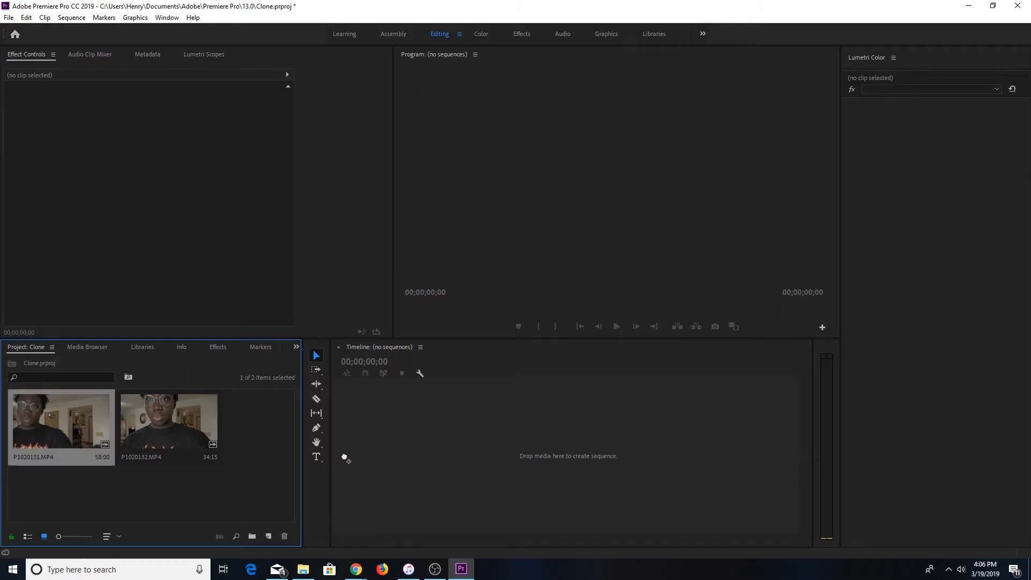
- Create a new sequence from the P1020131.MP4 clip and deselect the clip in the timeline
{"action": "left_click_drag", "start_coordinate": [362, 445], "coordinate": [433, 436]}
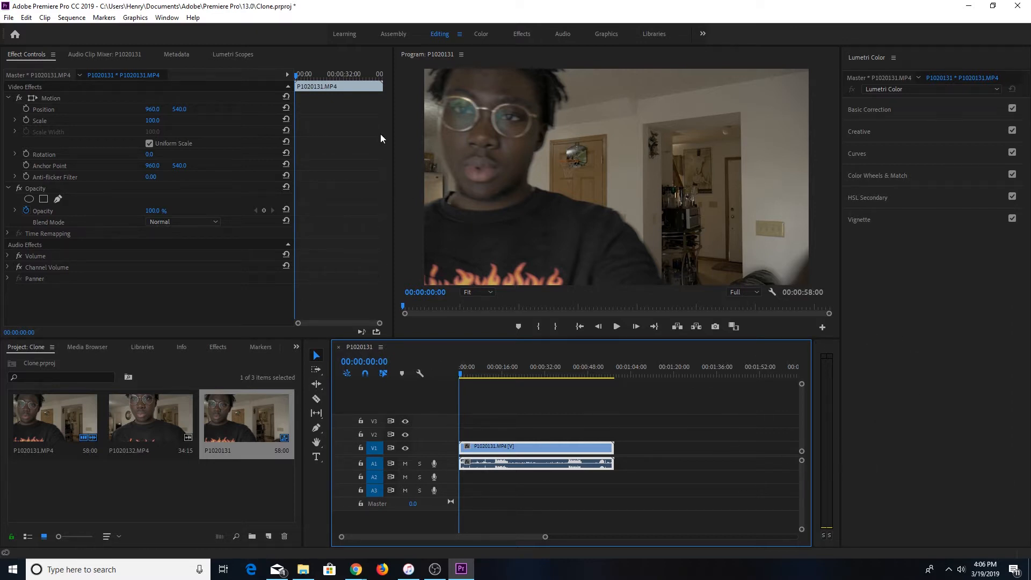
{"action": "left_click", "coordinate": [424, 437]}
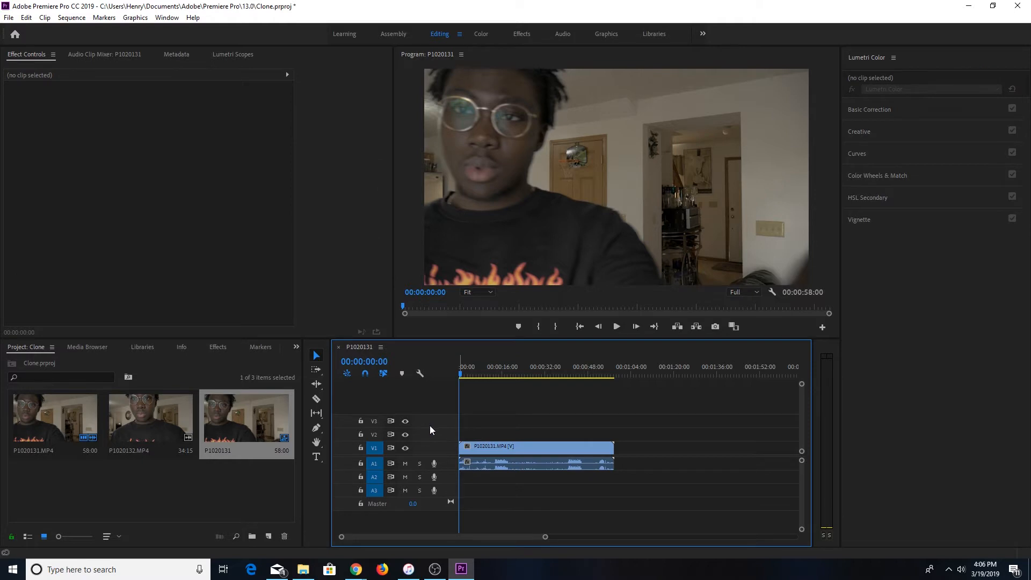
- Split the P1020131.MP4 clip at about 40 seconds and delete the part before the cut
{"action": "left_click_drag", "start_coordinate": [460, 375], "coordinate": [568, 403]}
{"action": "key", "text": "c"}
{"action": "left_click", "coordinate": [568, 449]}
{"action": "key", "text": "v"}
{"action": "left_click", "coordinate": [537, 449]}
{"action": "key", "text": "Delete"}
- Move the remaining P1020131.MP4 segment to the very start of the sequence
{"action": "left_click", "coordinate": [582, 445]}
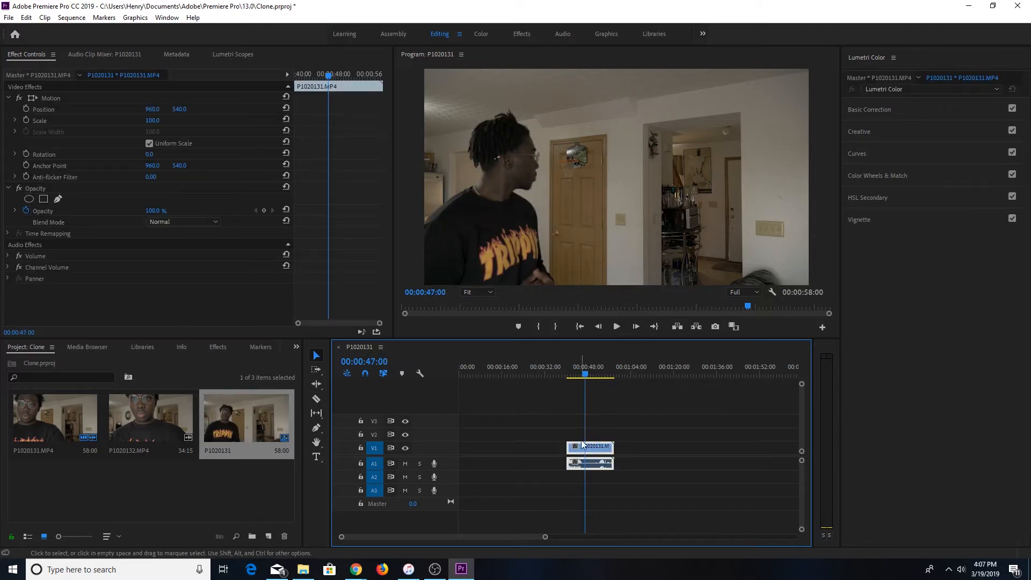
{"action": "left_click_drag", "start_coordinate": [545, 537], "coordinate": [457, 543]}
{"action": "left_click_drag", "start_coordinate": [390, 536], "coordinate": [423, 560]}
{"action": "left_click_drag", "start_coordinate": [629, 374], "coordinate": [694, 436]}
{"action": "left_click_drag", "start_coordinate": [634, 459], "coordinate": [681, 462]}
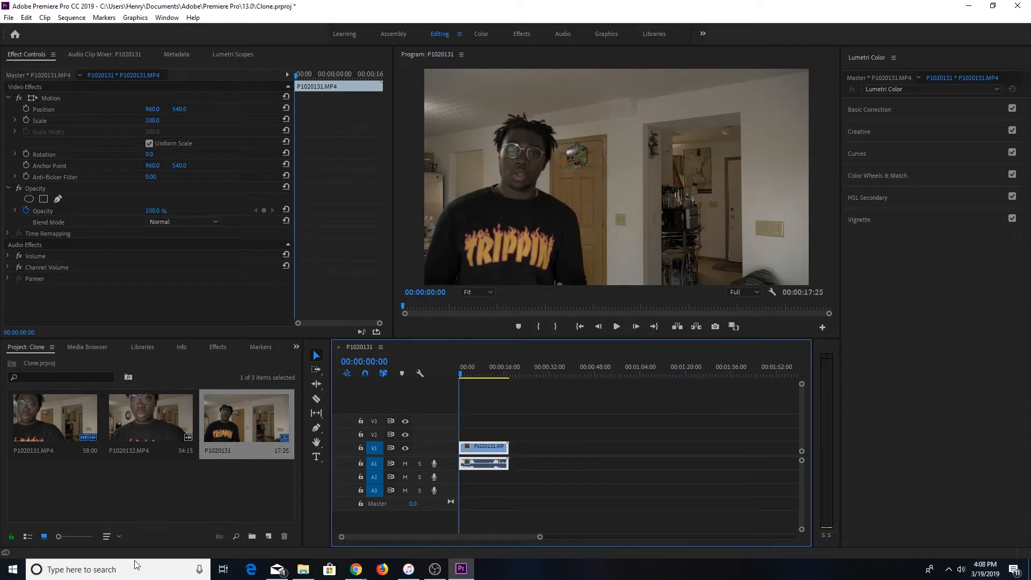
- Place P1020132.MP4 on track V2 at the sequence start and briefly hide that track to compare both clips
{"action": "left_click", "coordinate": [140, 438]}
{"action": "left_click_drag", "start_coordinate": [435, 470], "coordinate": [434, 453]}
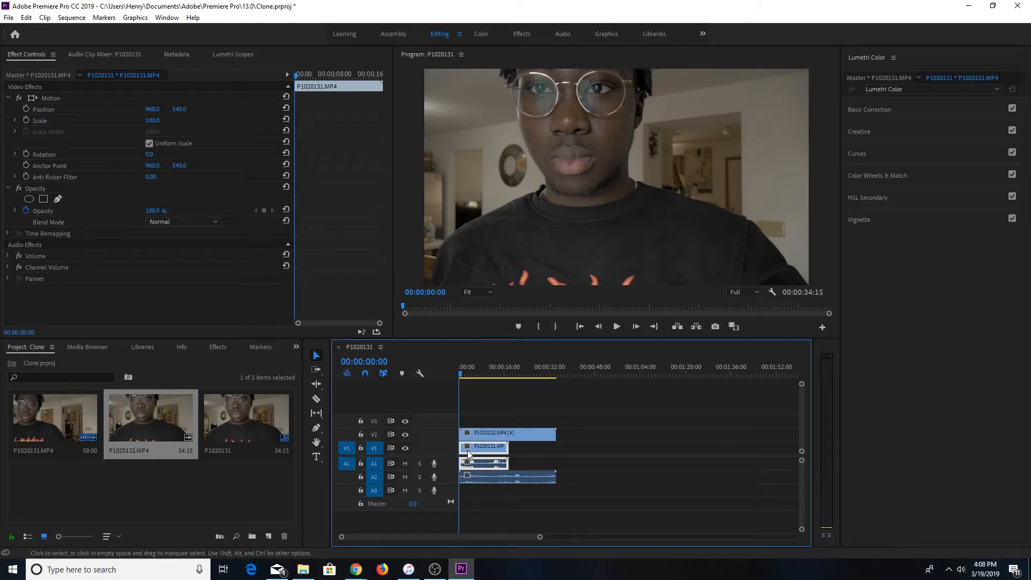
{"action": "left_click", "coordinate": [407, 433]}
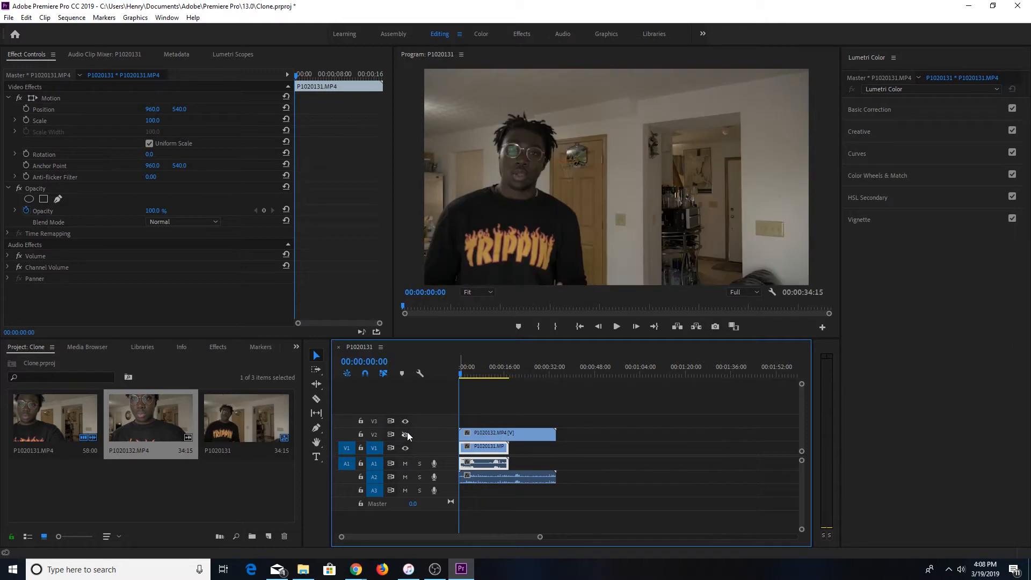
{"action": "left_click", "coordinate": [406, 435]}
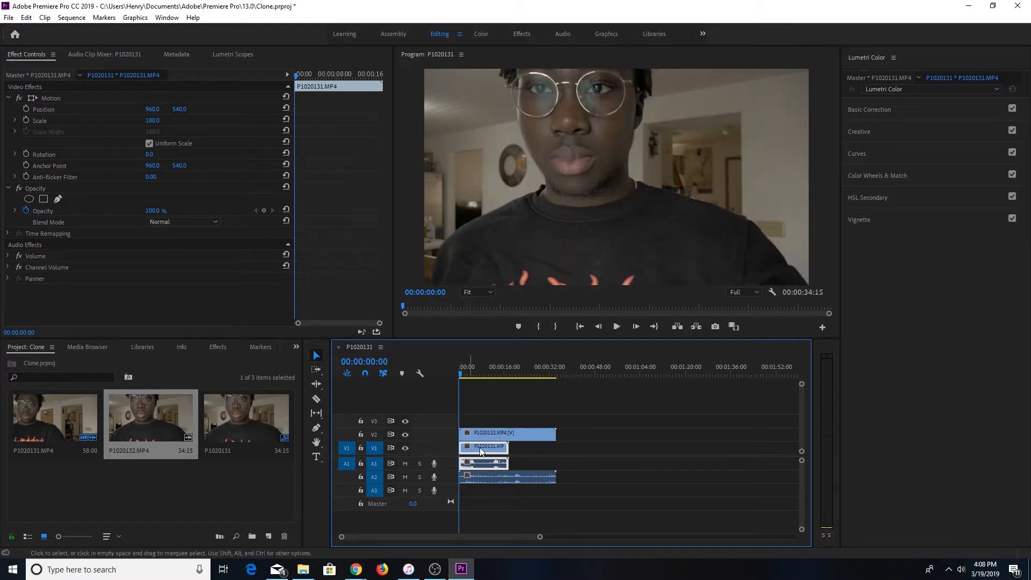
- Split P1020132.MP4 at 00:00:14:14, in the empty-room moment before the person appears in the doorway, and delete the earlier part
{"action": "left_click", "coordinate": [467, 433]}
{"action": "left_click_drag", "start_coordinate": [460, 372], "coordinate": [504, 405]}
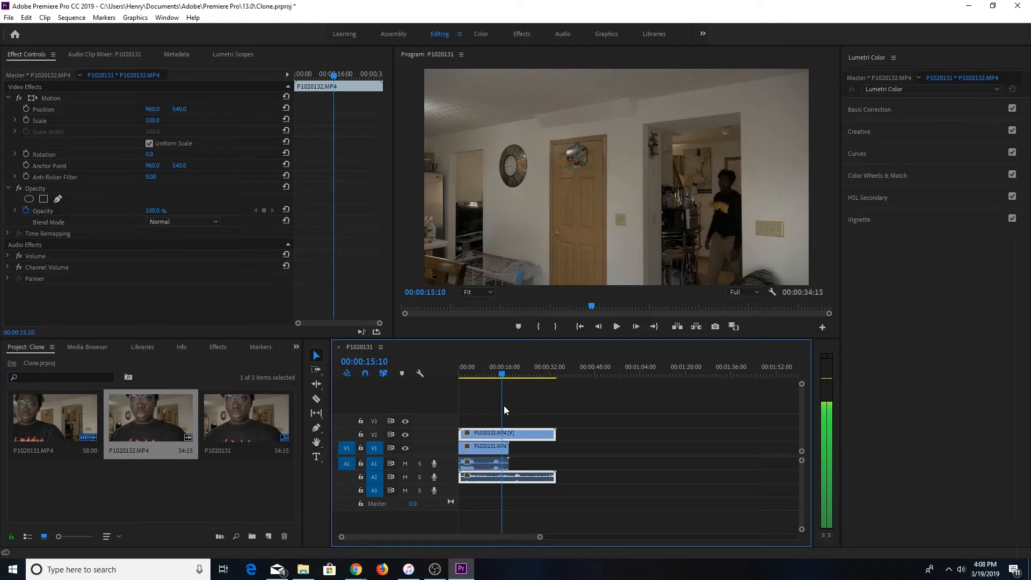
{"action": "key", "text": "Left"}
{"action": "key", "text": "Left"}
{"action": "key", "text": "Left"}
{"action": "key", "text": "Left"}
{"action": "key", "text": "Left"}
{"action": "key", "text": "Left"}
{"action": "key", "text": "Left"}
{"action": "key", "text": "Left"}
{"action": "key", "text": "Left"}
{"action": "key", "text": "Left"}
{"action": "key", "text": "Left"}
{"action": "key", "text": "Left"}
{"action": "key", "text": "Left"}
{"action": "key", "text": "Left"}
{"action": "key", "text": "Left"}
{"action": "key", "text": "Left"}
{"action": "key", "text": "Left"}
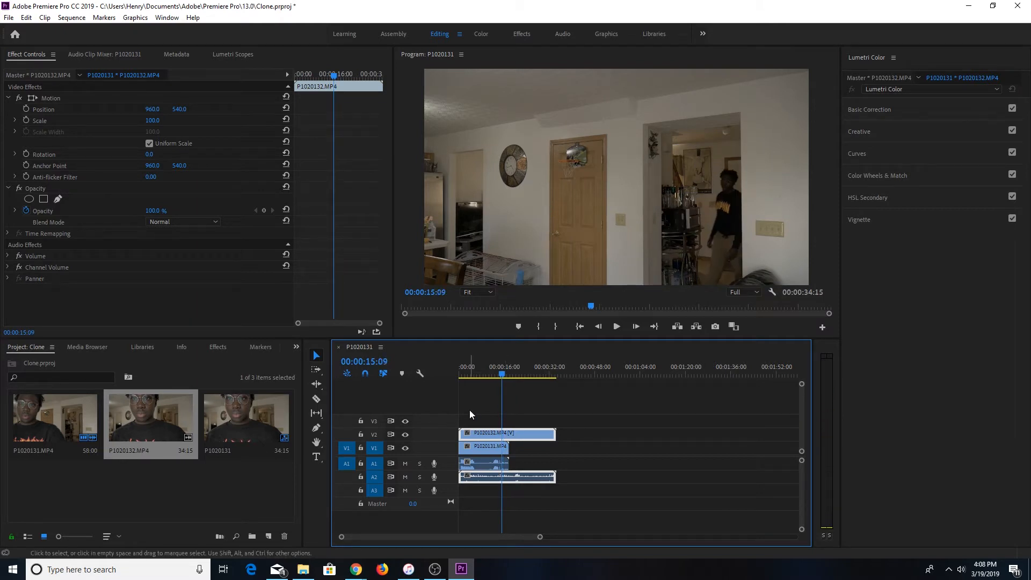
{"action": "key", "text": "Left"}
{"action": "key", "text": "Left"}
{"action": "key", "text": "Left"}
{"action": "key", "text": "Left"}
{"action": "key", "text": "Left"}
{"action": "key", "text": "Left"}
{"action": "key", "text": "Left"}
{"action": "key", "text": "Left"}
{"action": "key", "text": "Left"}
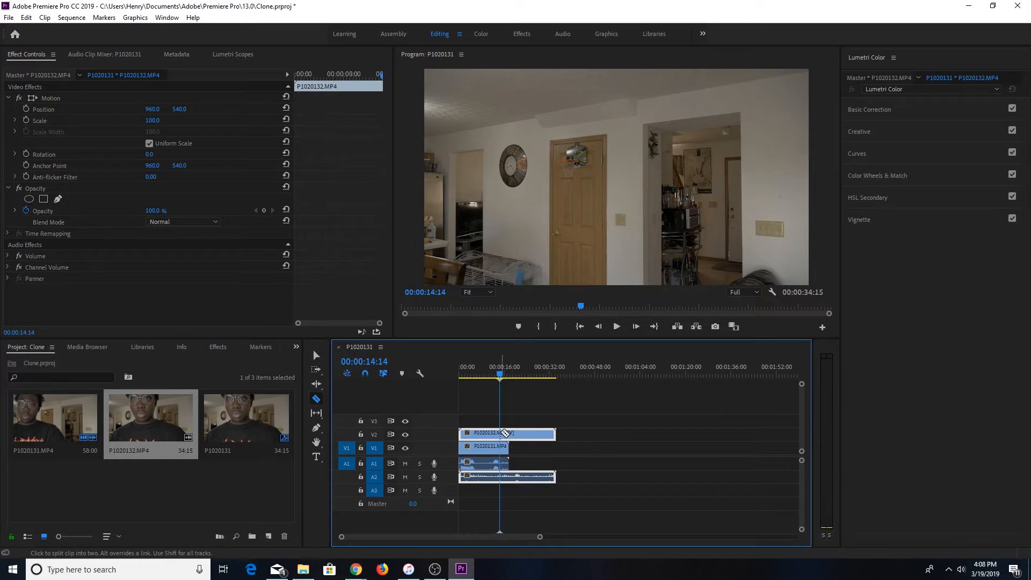
{"action": "key", "text": "ctrl+k"}
{"action": "key", "text": "Delete"}
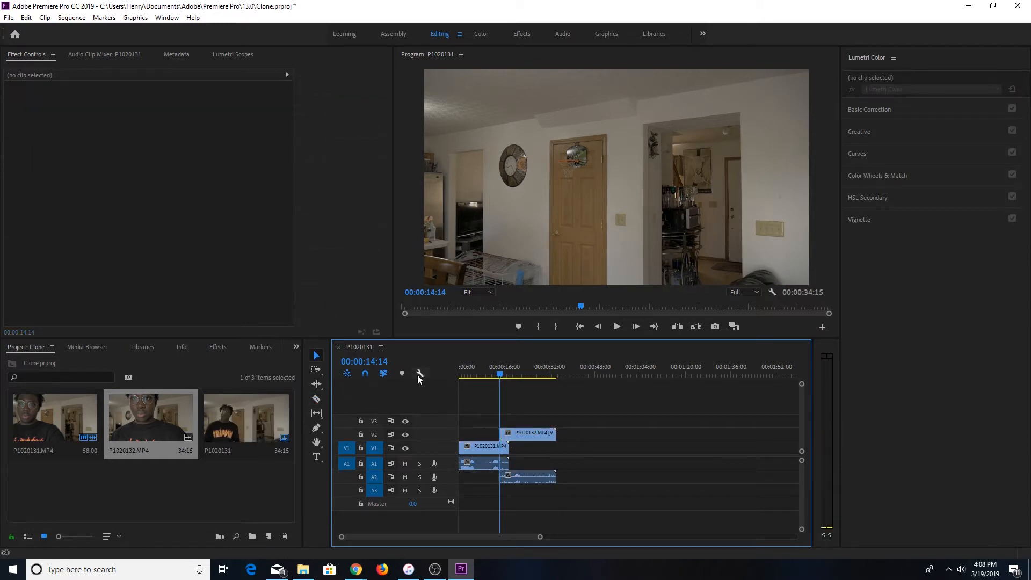
- Move the remaining P1020132.MP4 segment to the sequence start and play the sequence from the beginning
{"action": "left_click_drag", "start_coordinate": [524, 436], "coordinate": [467, 432]}
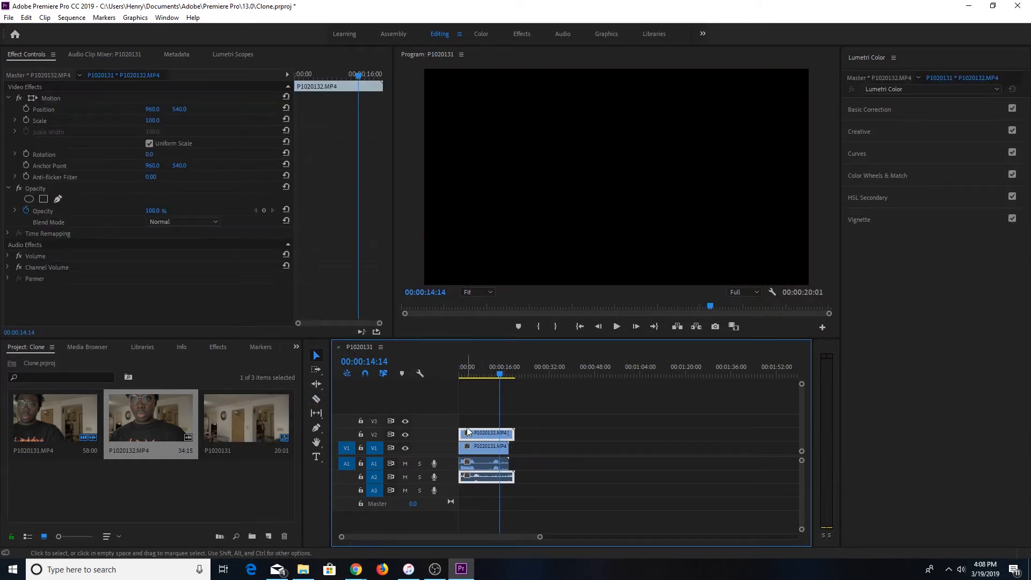
{"action": "left_click_drag", "start_coordinate": [502, 377], "coordinate": [432, 384]}
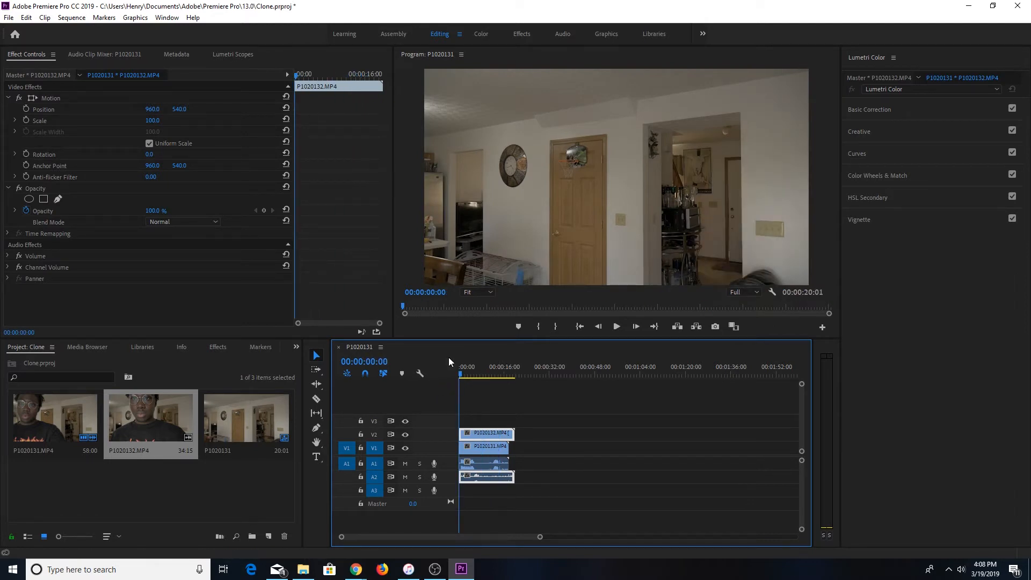
{"action": "key", "text": "space"}
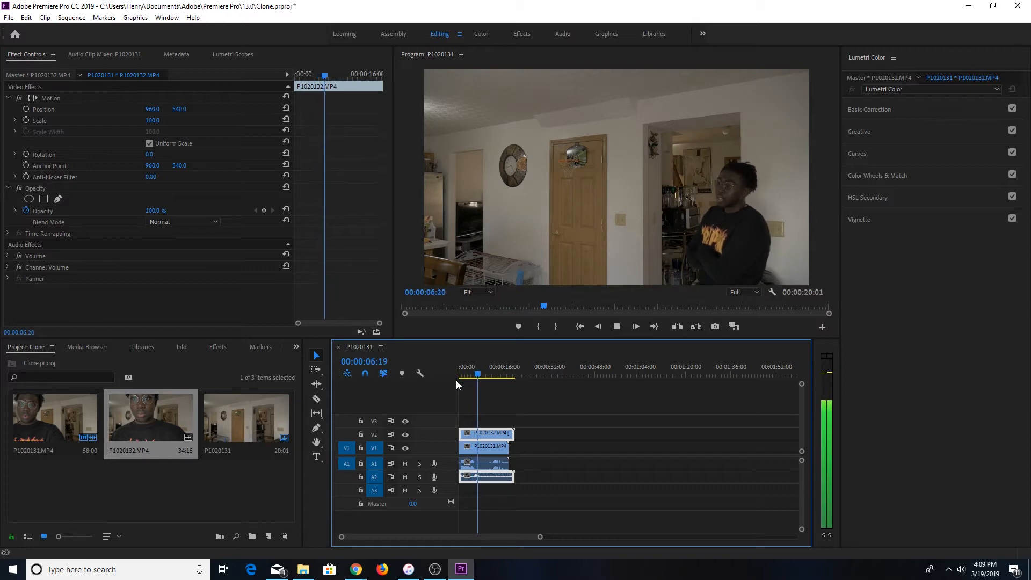
{"action": "key", "text": "space"}
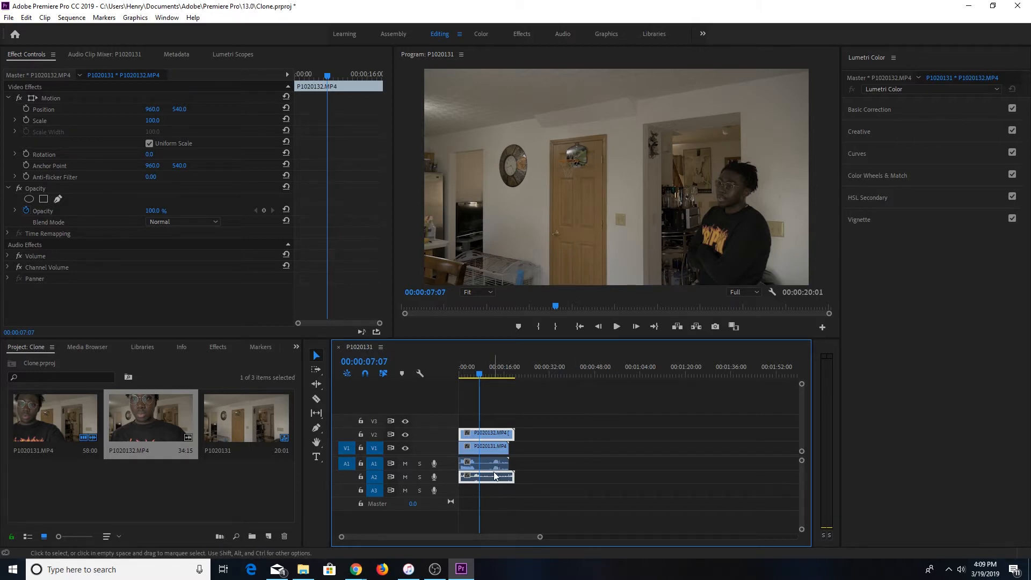
- Shift the P1020132.MP4 clip on V2 to start about 3 seconds into the sequence and play back the timing
{"action": "left_click_drag", "start_coordinate": [540, 537], "coordinate": [417, 537]}
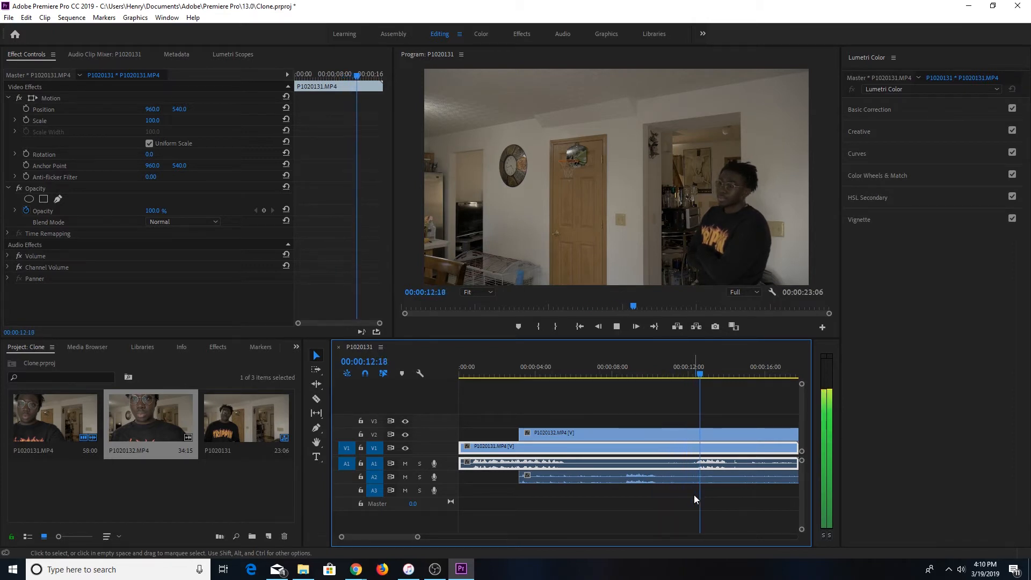
{"action": "key", "text": "space"}
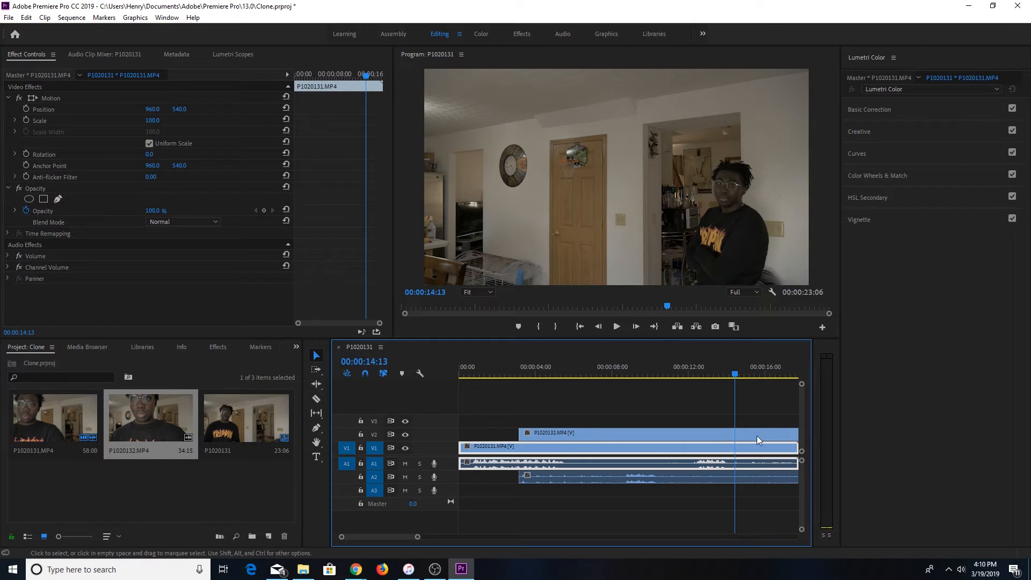
- Find the Crop effect and apply it to the P1020132.MP4 clip on track V2
{"action": "left_click", "coordinate": [569, 433]}
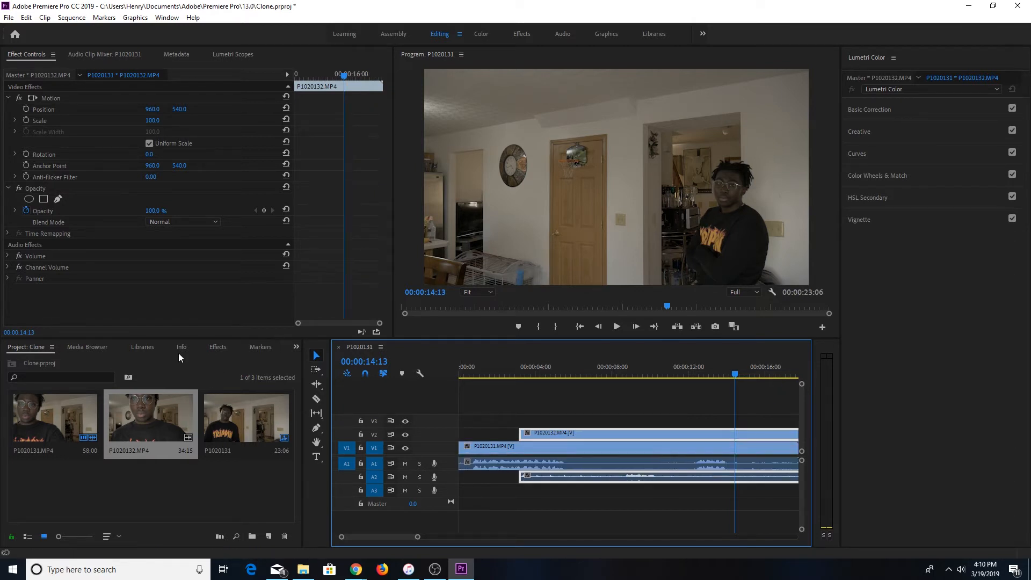
{"action": "left_click", "coordinate": [216, 347]}
{"action": "left_click", "coordinate": [29, 359]}
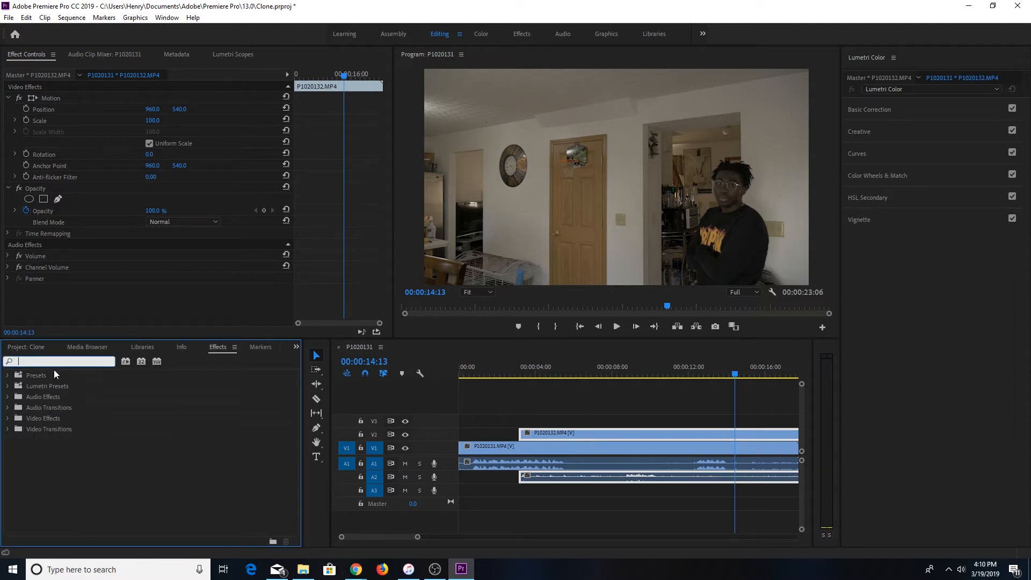
{"action": "type", "text": "crop"}
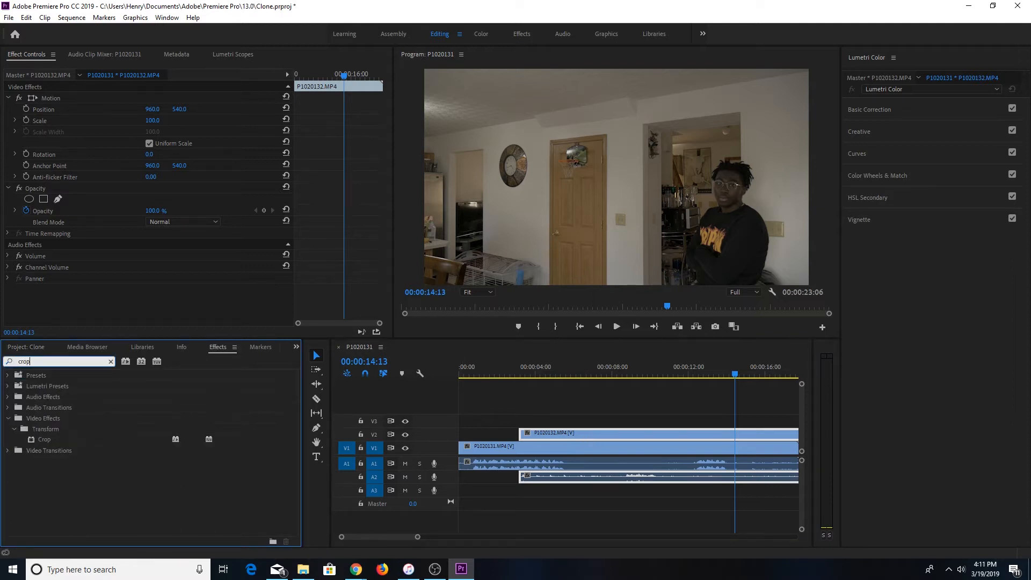
{"action": "left_click_drag", "start_coordinate": [86, 439], "coordinate": [585, 433]}
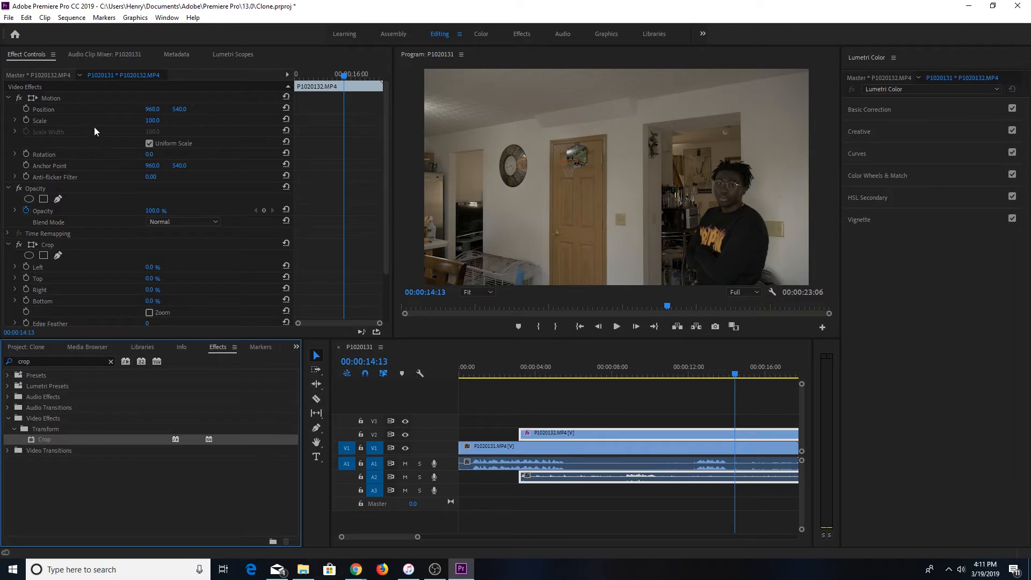
- Set the Crop effect's Left value to 47% on the P1020132.MP4 clip
{"action": "left_click", "coordinate": [151, 271]}
{"action": "left_click_drag", "start_coordinate": [151, 267], "coordinate": [171, 267]}
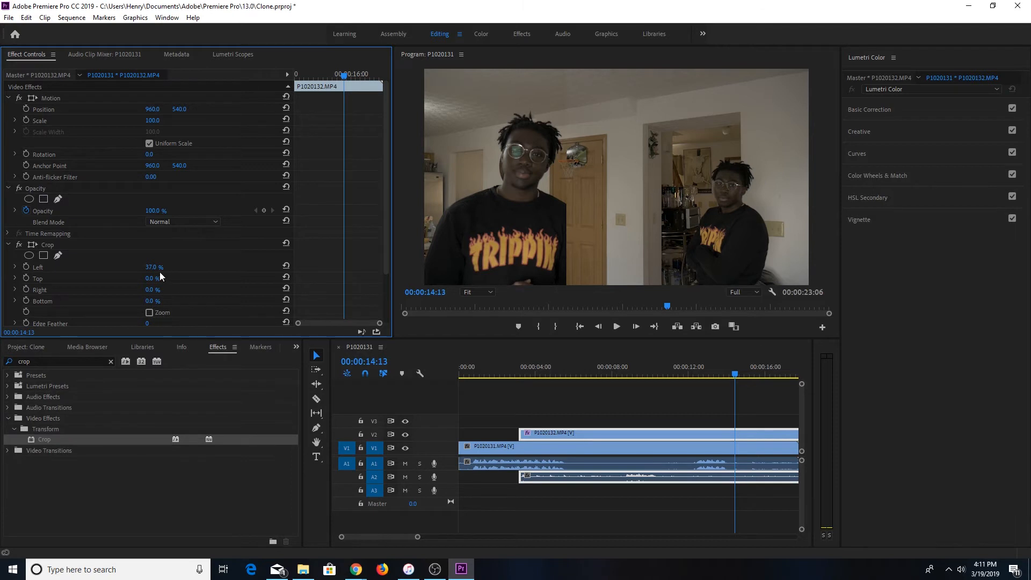
{"action": "left_click_drag", "start_coordinate": [151, 267], "coordinate": [157, 267]}
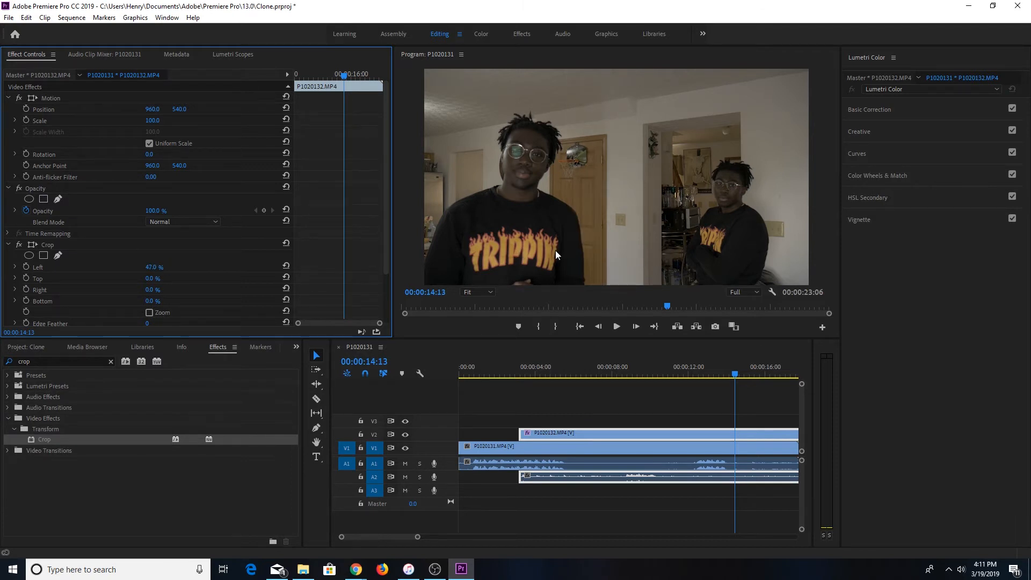
- Play the sequence from the start to review the two cropped-together performances
{"action": "left_click_drag", "start_coordinate": [517, 360], "coordinate": [441, 363]}
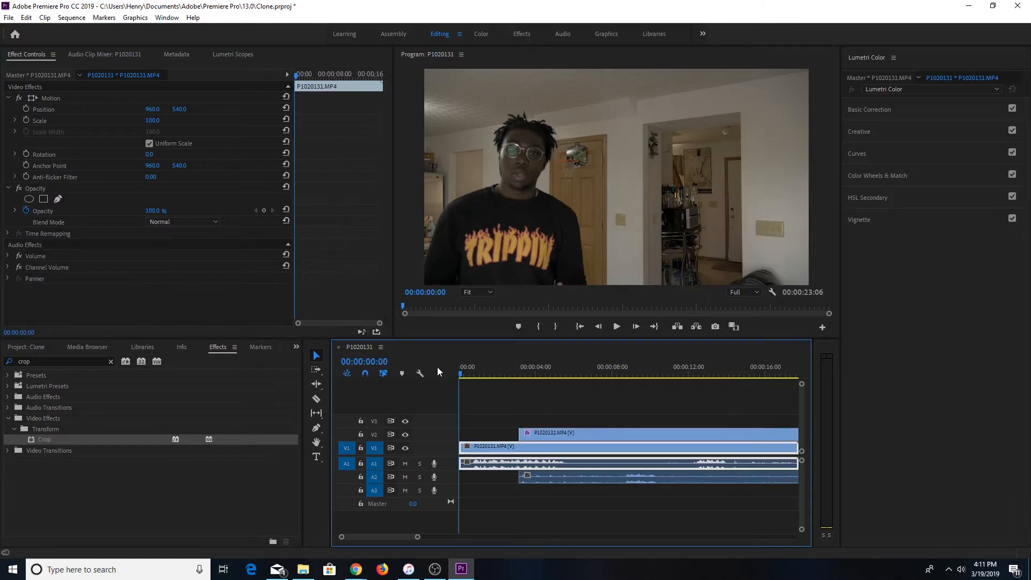
{"action": "key", "text": "space"}
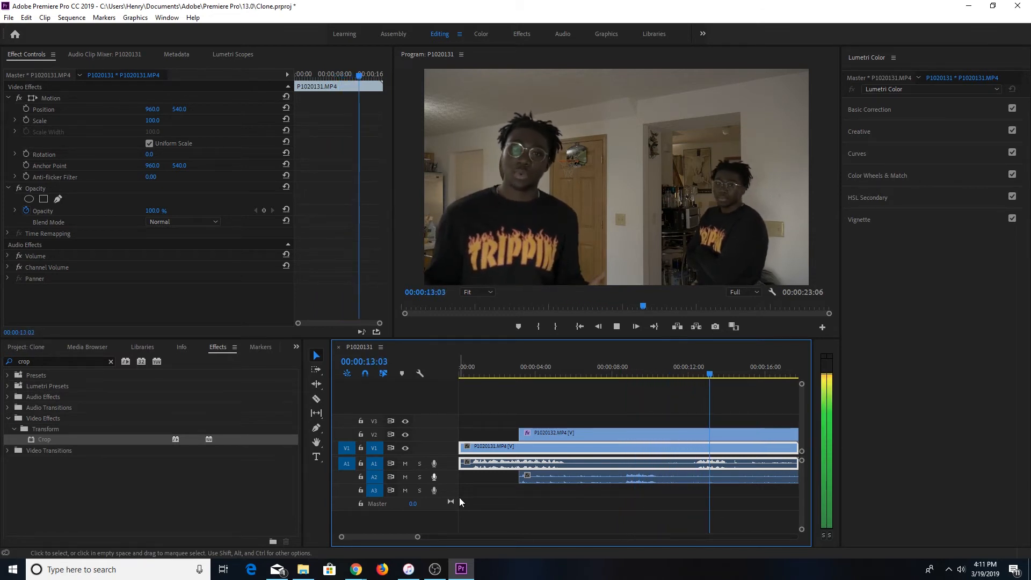
{"action": "key", "text": "space"}
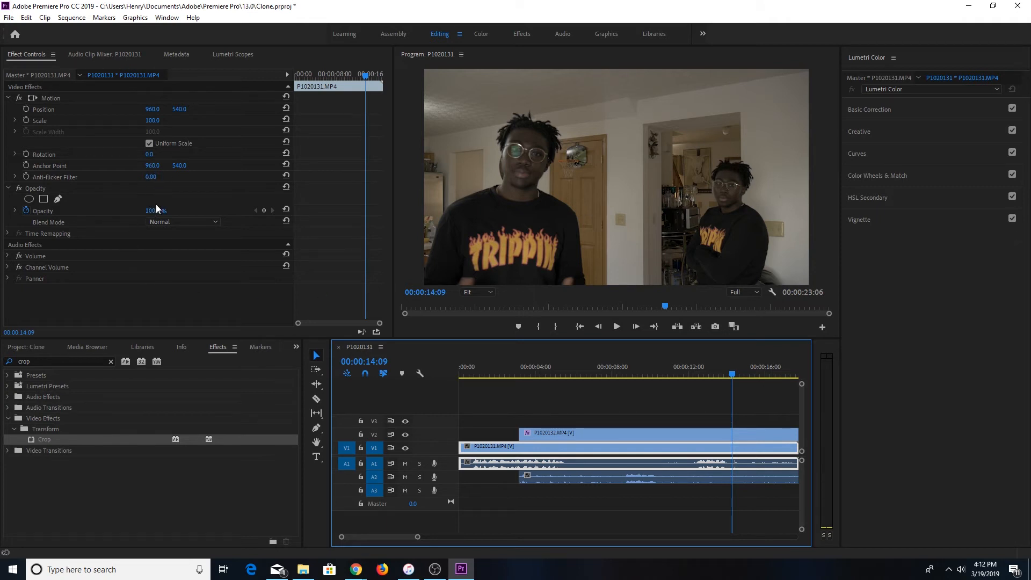
- Set the Crop effect's Edge Feather to 50 on P1020132.MP4 and check the soft edge with track V1 temporarily hidden
{"action": "left_click", "coordinate": [566, 434]}
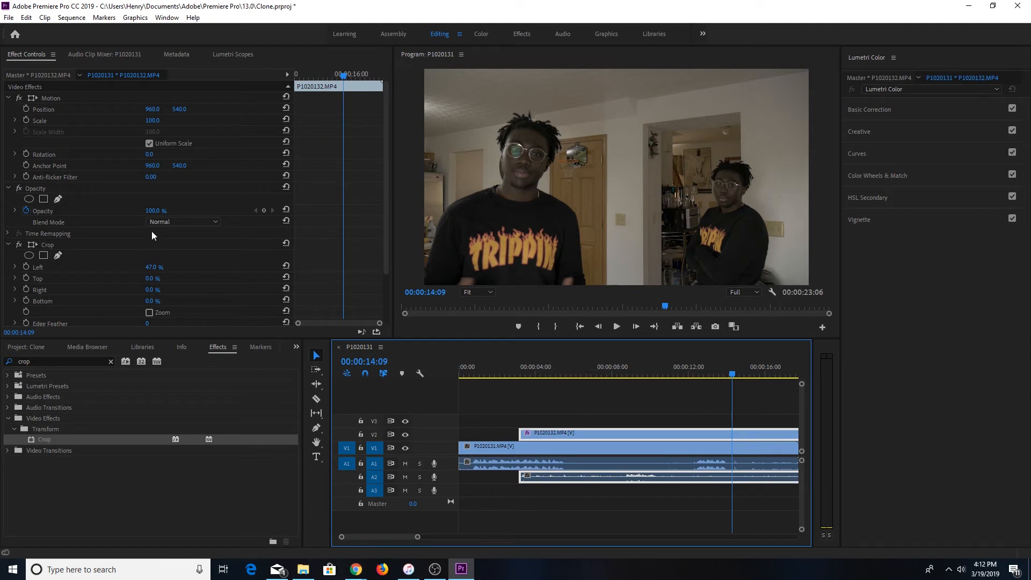
{"action": "scroll", "coordinate": [160, 297], "scroll_direction": "down", "scroll_amount": 1}
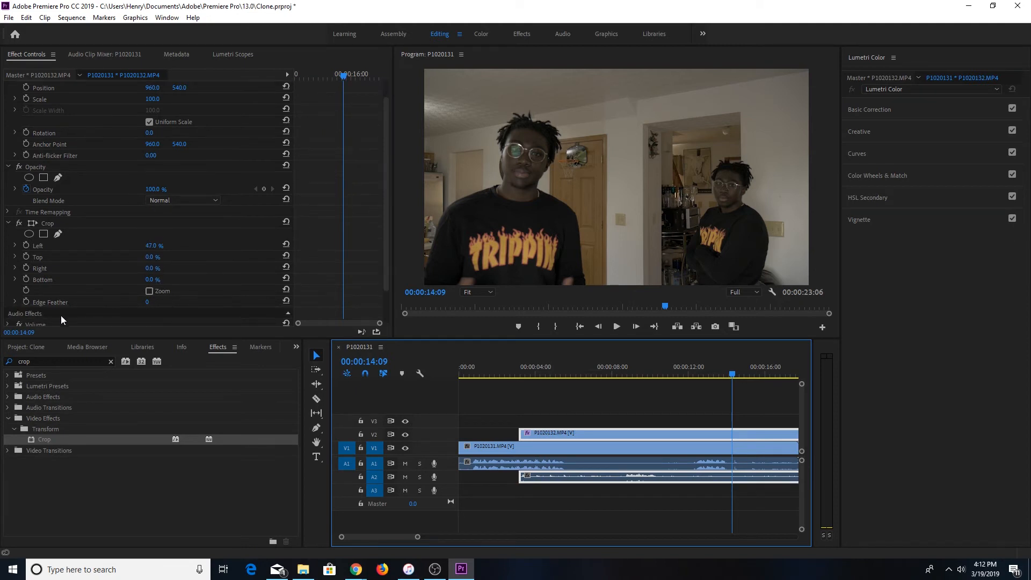
{"action": "left_click", "coordinate": [147, 303]}
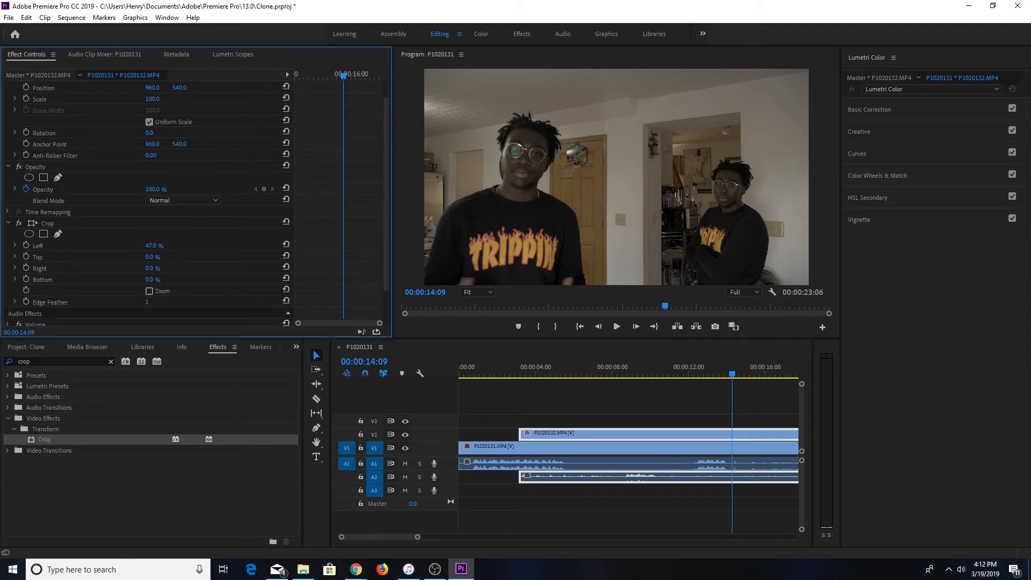
{"action": "left_click_drag", "start_coordinate": [148, 303], "coordinate": [158, 302]}
{"action": "left_click", "coordinate": [149, 303]}
{"action": "type", "text": "50"}
{"action": "key", "text": "Return"}
{"action": "left_click", "coordinate": [405, 447]}
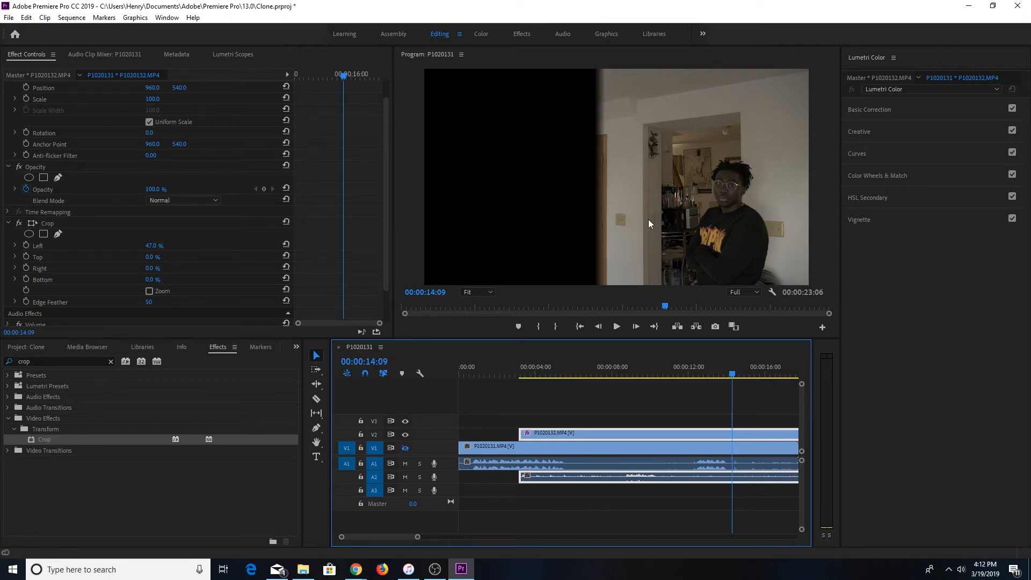
{"action": "left_click", "coordinate": [406, 448]}
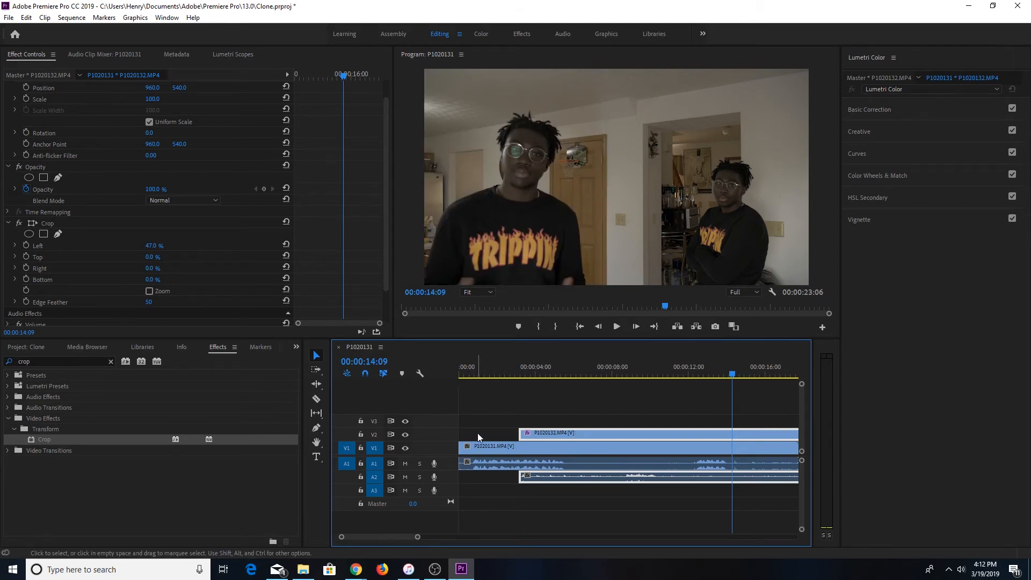
- Play the sequence around the start of the V2 clip to check how the second figure enters
{"action": "left_click", "coordinate": [508, 367]}
{"action": "key", "text": "space"}
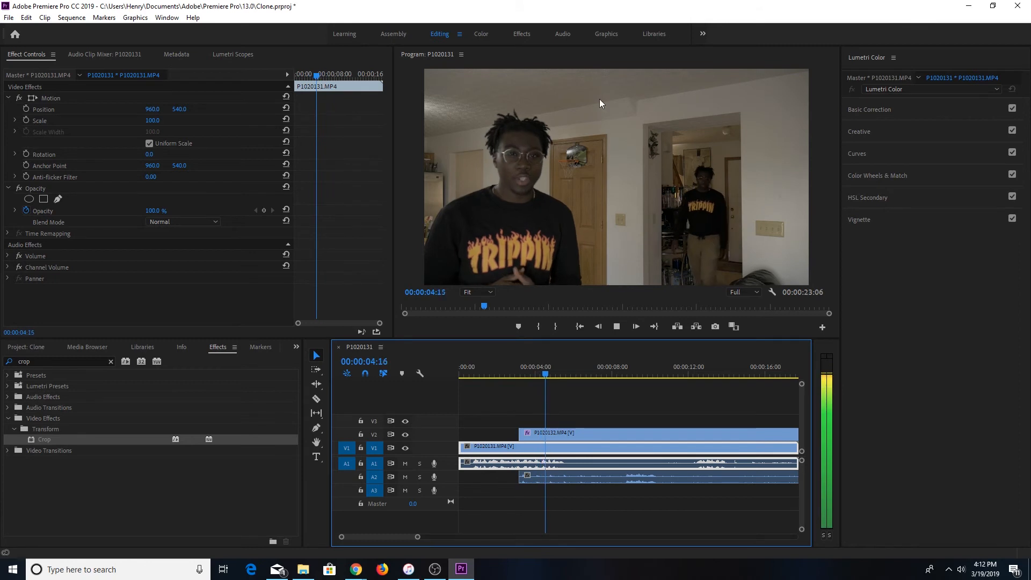
{"action": "key", "text": "space"}
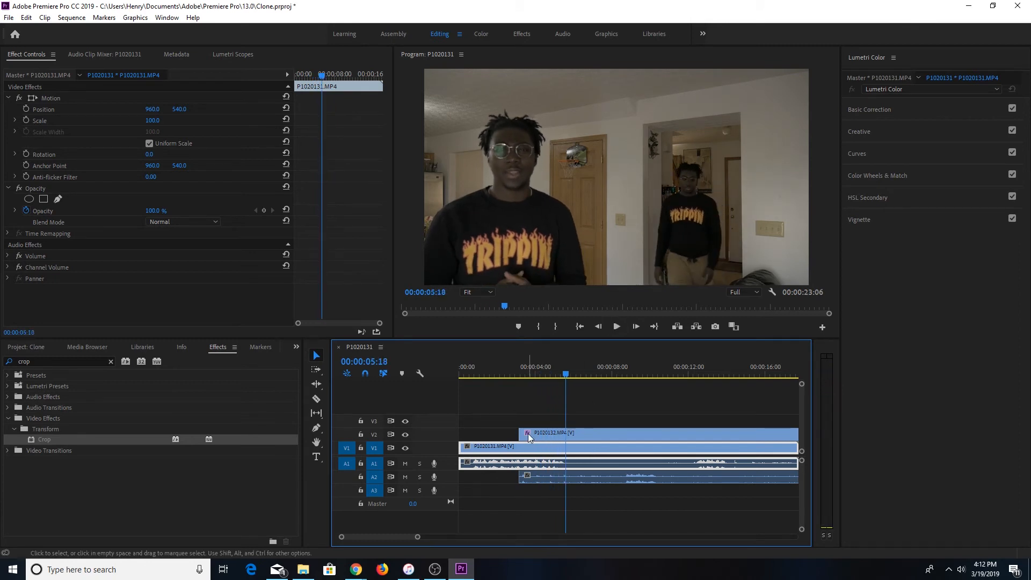
{"action": "left_click_drag", "start_coordinate": [535, 370], "coordinate": [521, 373]}
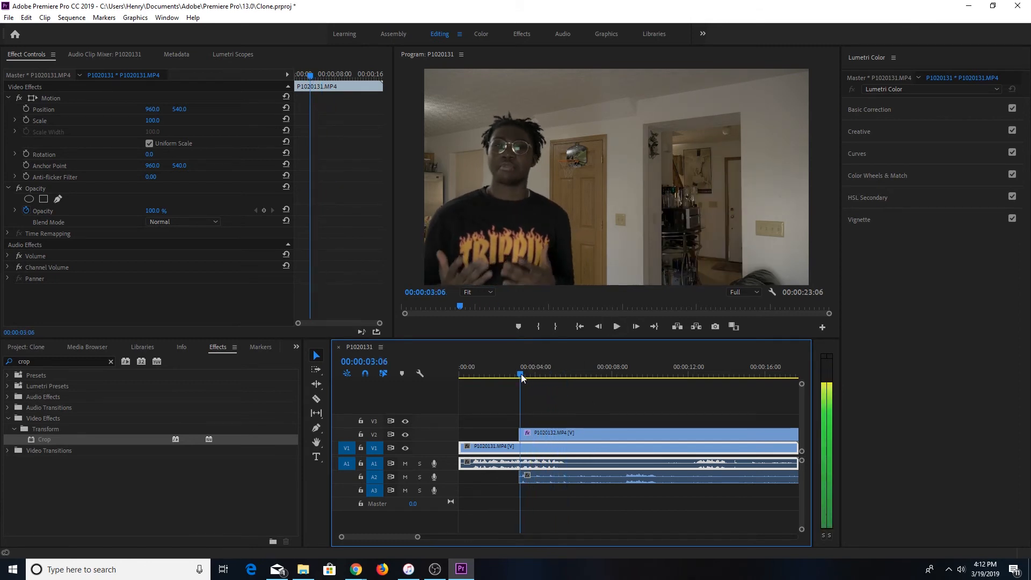
{"action": "key", "text": "space"}
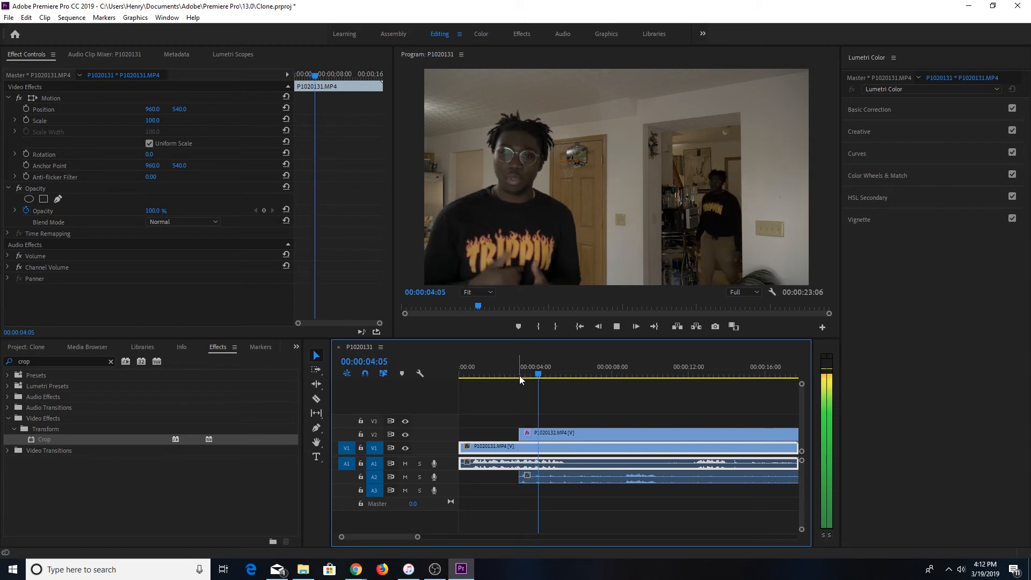
- Stop playback, extend the start of P1020132.MP4 on track V2 back to about 00:00:03:00, and select that clip
{"action": "key", "text": "space"}
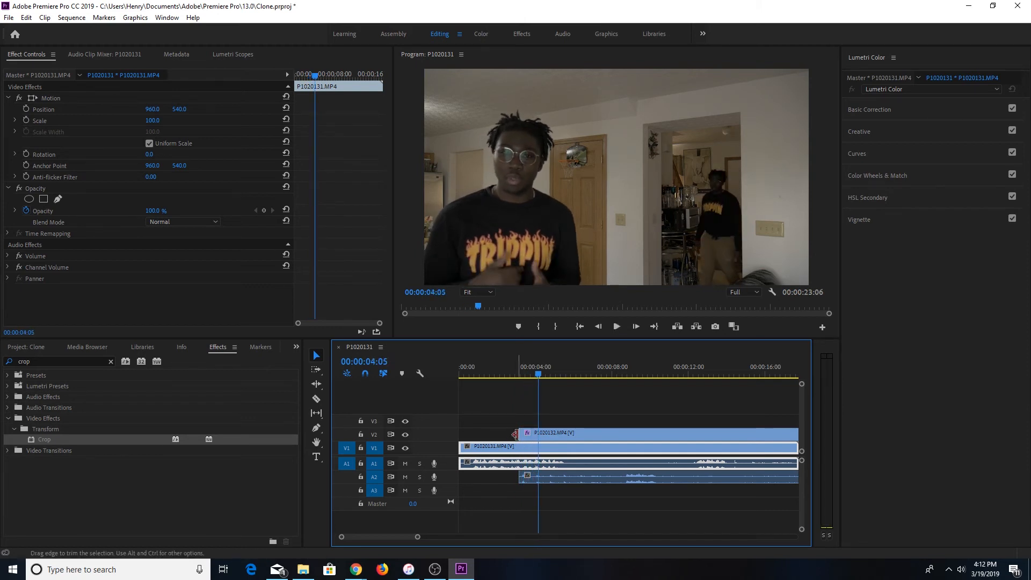
{"action": "left_click_drag", "start_coordinate": [418, 539], "coordinate": [383, 539]}
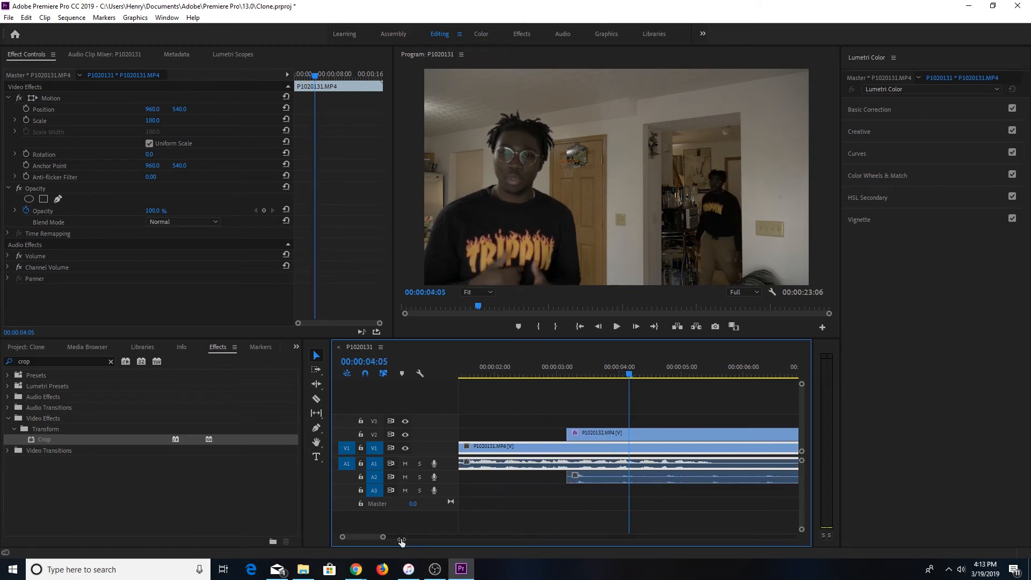
{"action": "left_click_drag", "start_coordinate": [567, 433], "coordinate": [556, 434]}
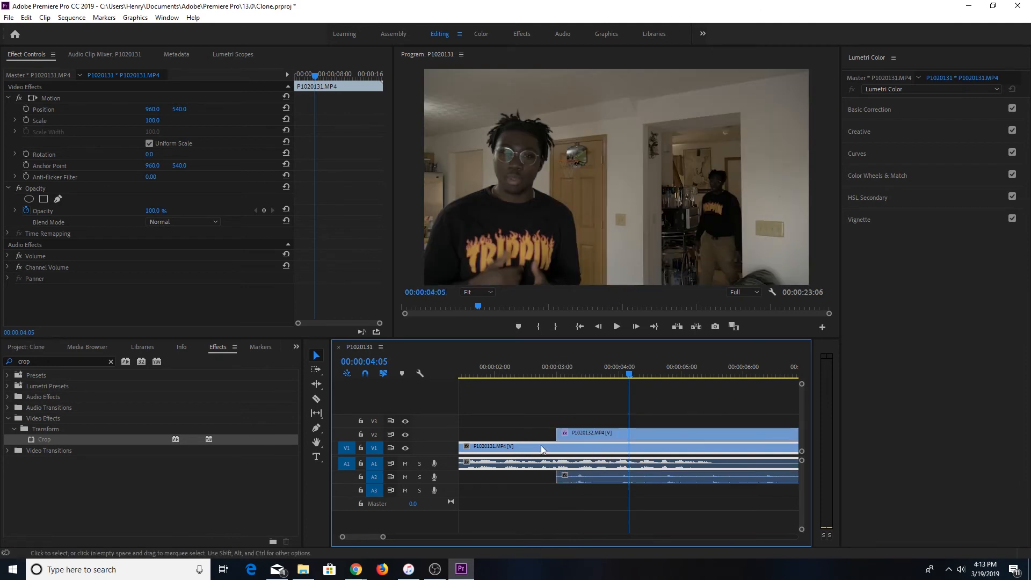
{"action": "left_click", "coordinate": [566, 433]}
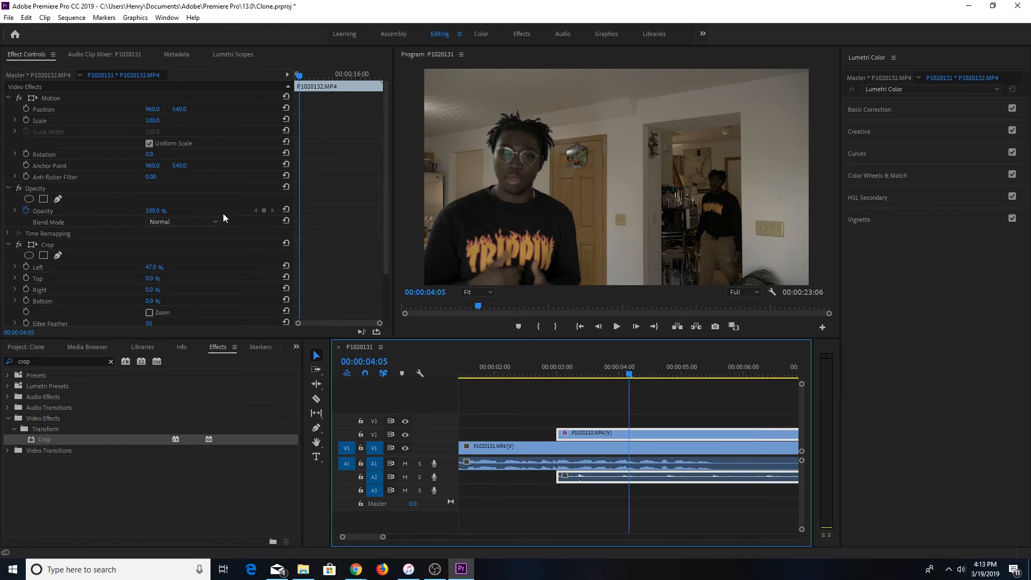
- Play the sequence from the start to review the clone effect, stopping at 00:00:14:03
{"action": "key", "text": "space"}
{"action": "key", "text": "space"}
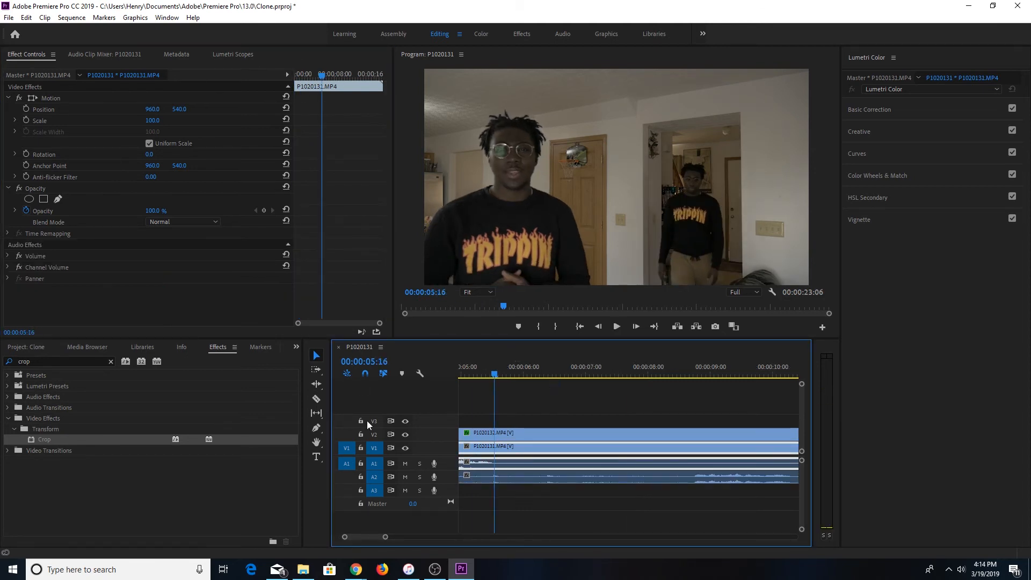
{"action": "left_click_drag", "start_coordinate": [385, 537], "coordinate": [422, 537]}
{"action": "key", "text": "Home"}
{"action": "key", "text": "space"}
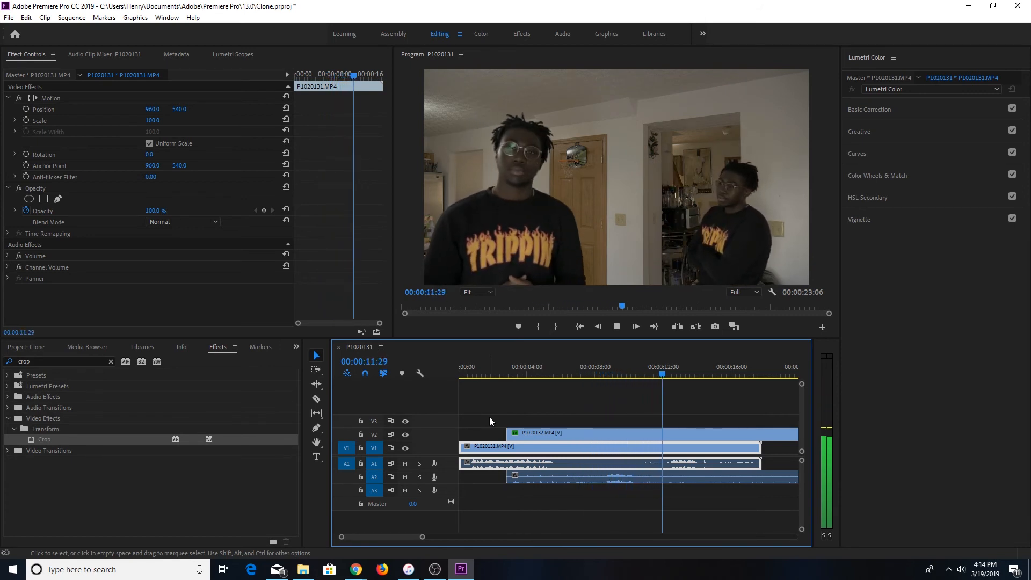
{"action": "key", "text": "space"}
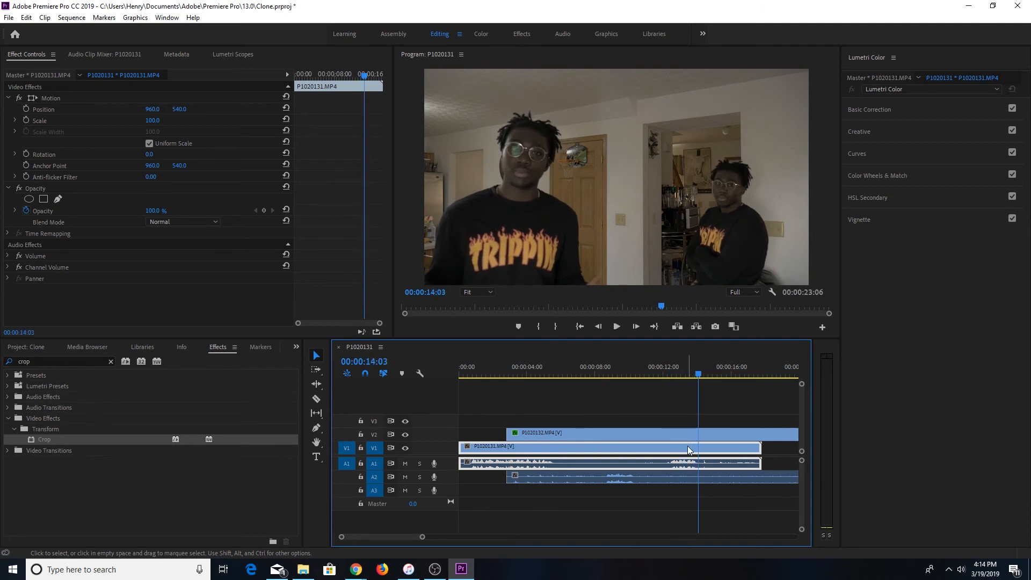
- Split both clips with the Razor tool at 00:00:14:03 and delete the portions after the cut on V1 and V2
{"action": "key", "text": "c"}
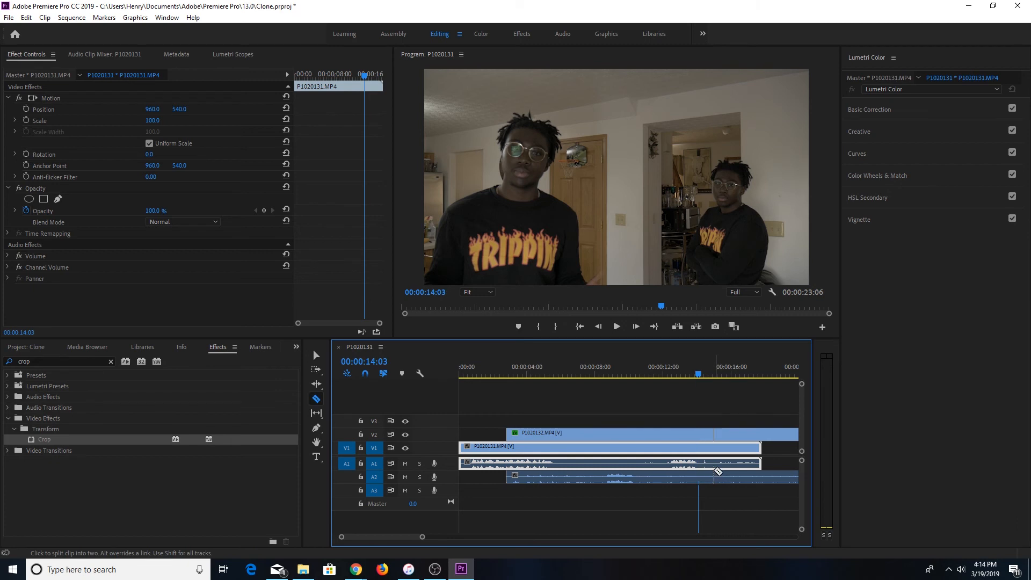
{"action": "left_click", "coordinate": [699, 437]}
{"action": "left_click", "coordinate": [700, 447]}
{"action": "key", "text": "v"}
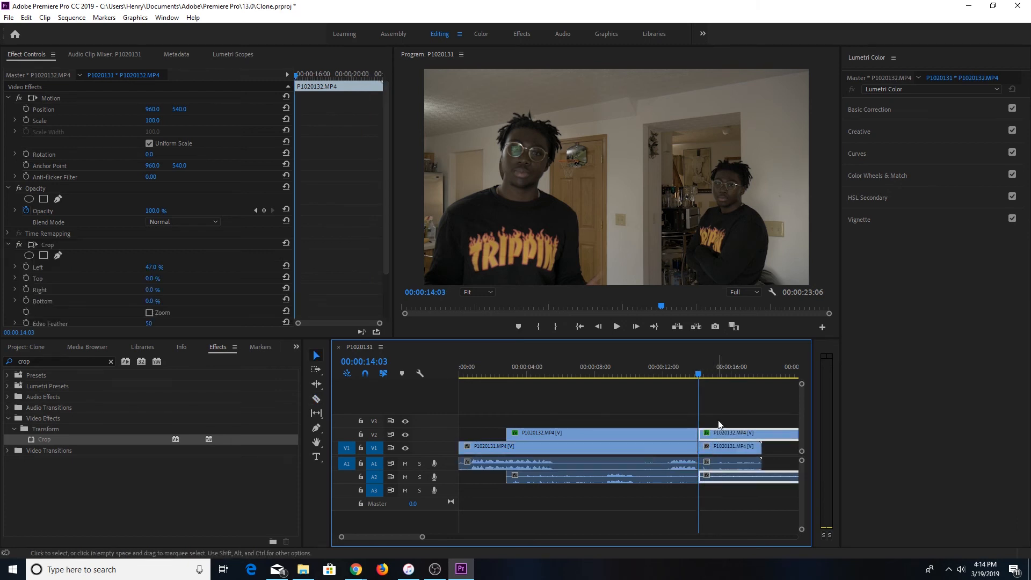
{"action": "key", "text": "Delete"}
{"action": "left_click", "coordinate": [720, 446]}
{"action": "key", "text": "Delete"}
- Play the shortened sequence from the beginning to check the second figure's entrance
{"action": "left_click_drag", "start_coordinate": [536, 367], "coordinate": [430, 358]}
{"action": "key", "text": "space"}
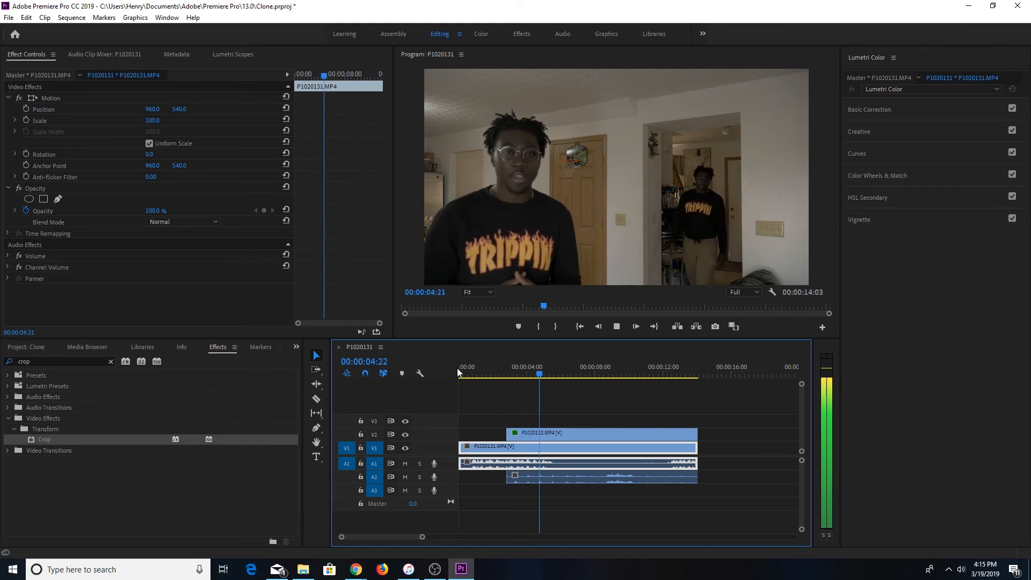
{"action": "key", "text": "space"}
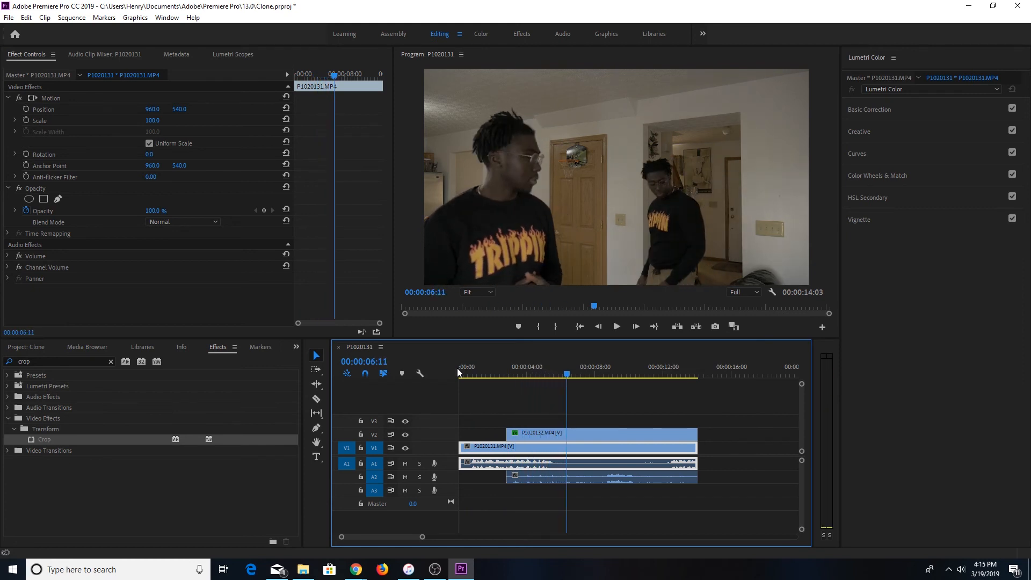